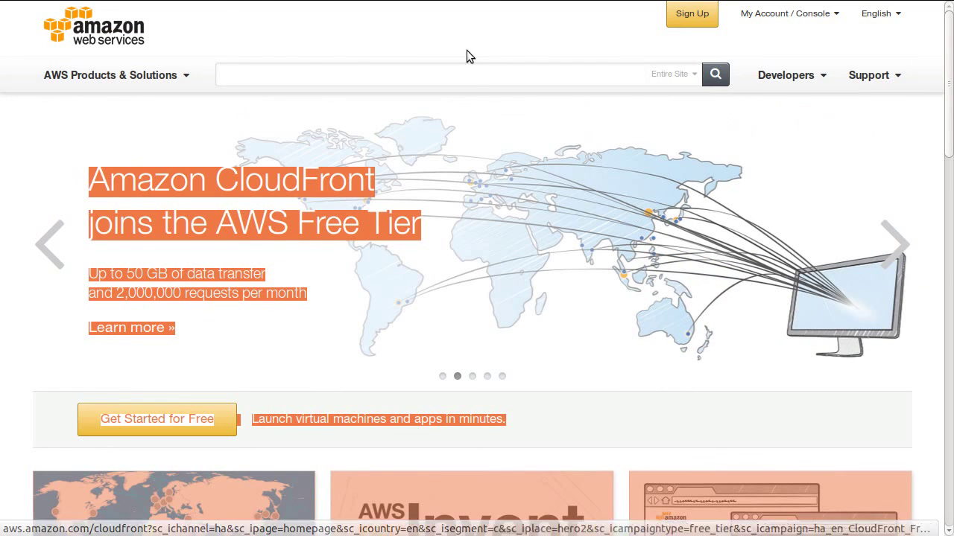
# - Open the AWS Management Console, go to EC2 and start launching a new instance
pyautogui.click(461, 38)
pyautogui.click(818, 15)
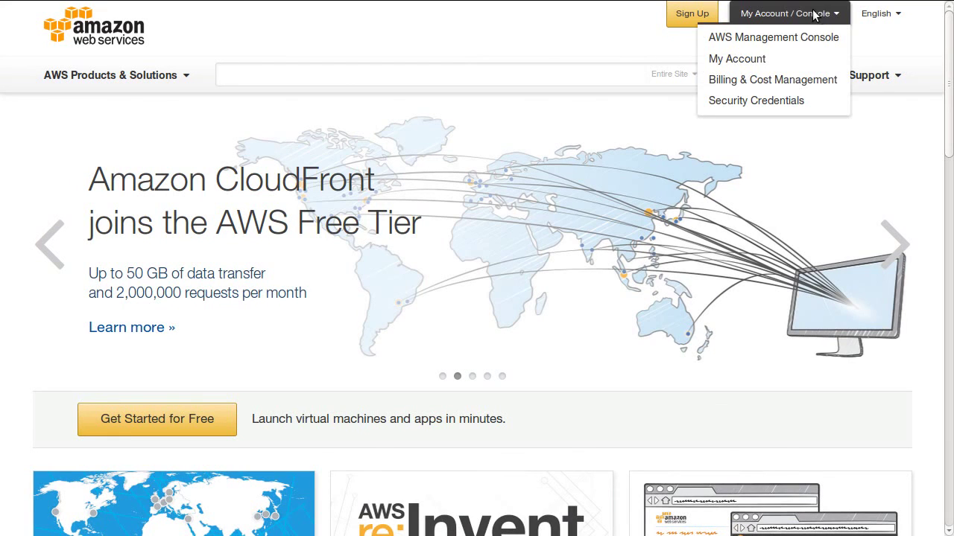
pyautogui.click(774, 39)
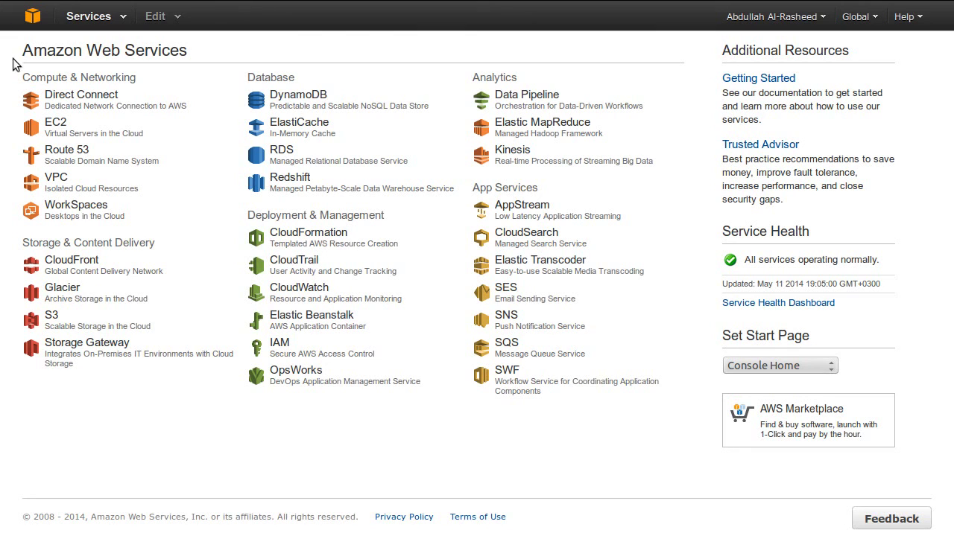
pyautogui.click(52, 129)
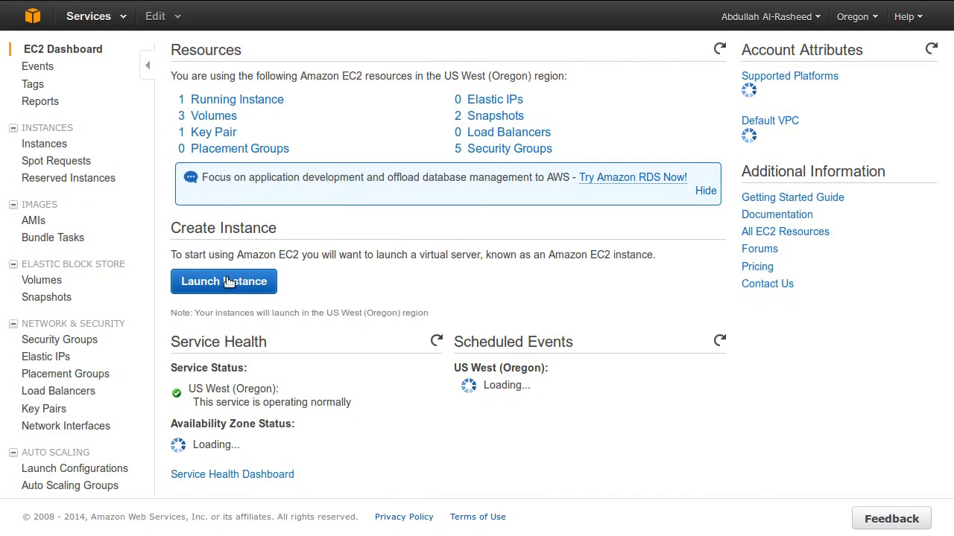
pyautogui.click(232, 298)
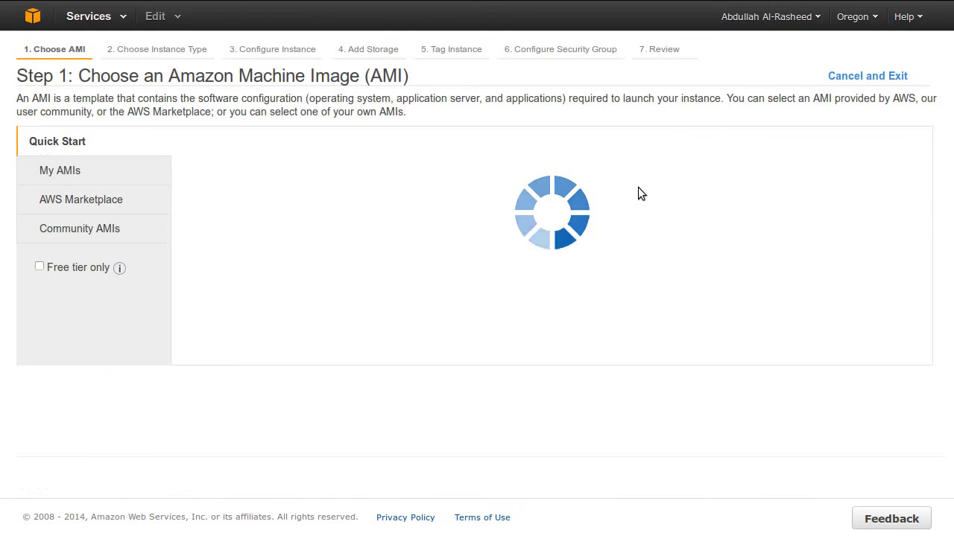
# - Search the community AMIs for "ipython notebook server"
pyautogui.click(72, 228)
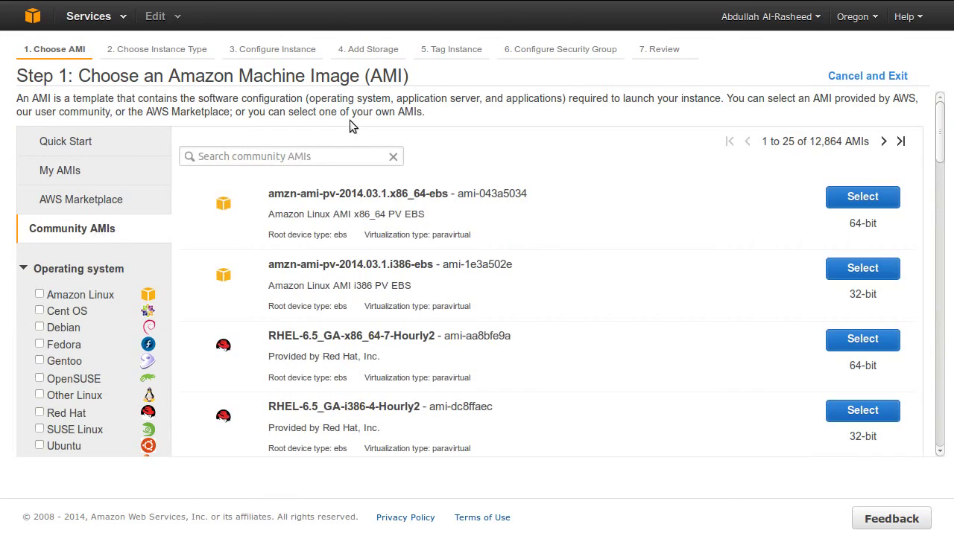
pyautogui.click(306, 159)
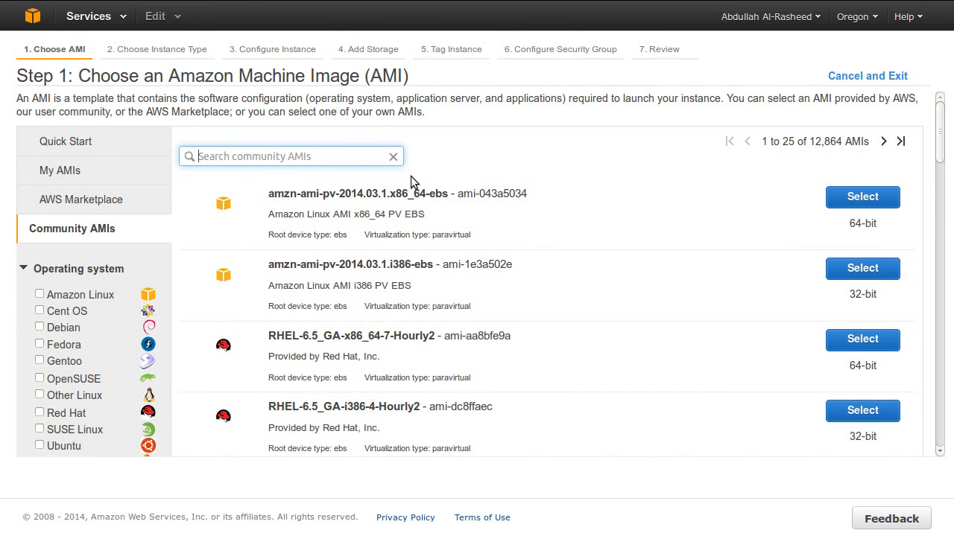
pyautogui.write('ipython notebook s')
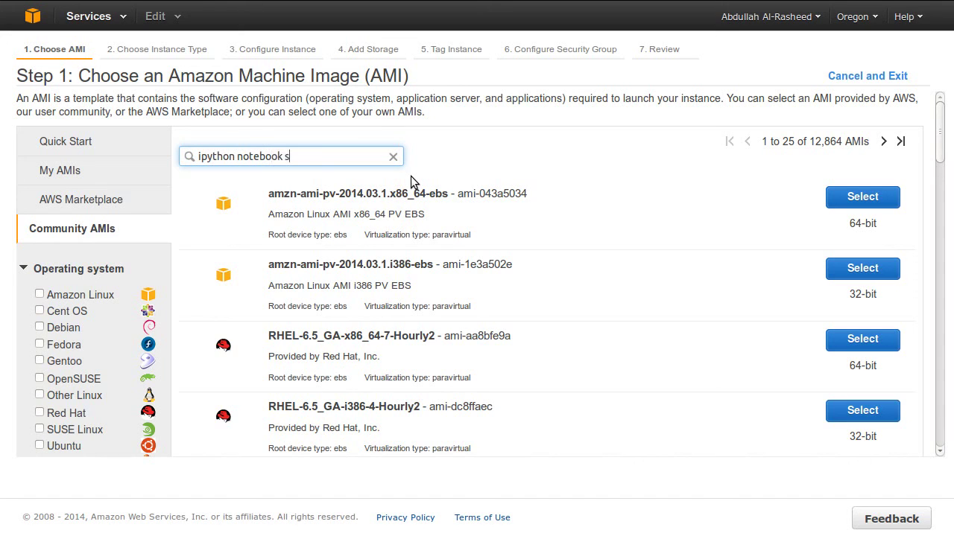
pyautogui.write('erver')
pyautogui.press('Return')
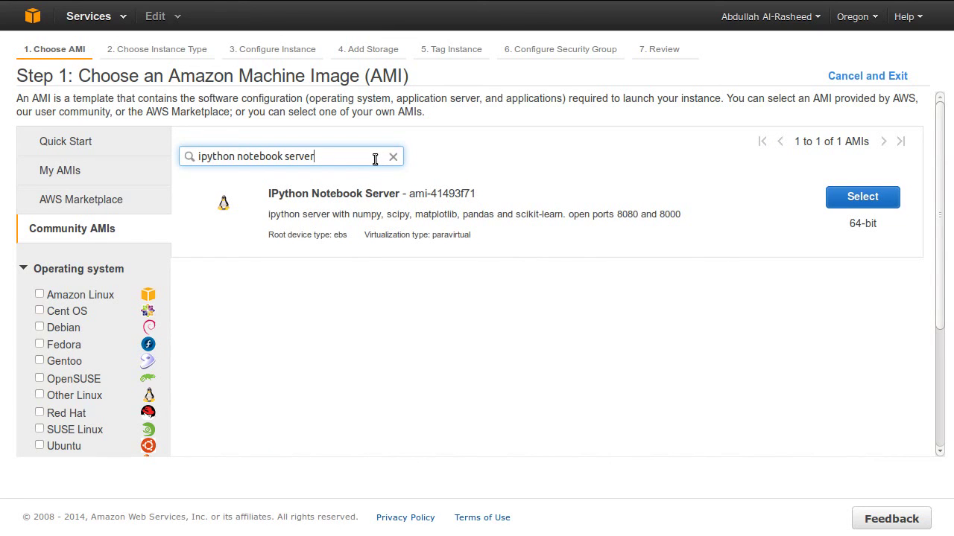
# - Shorten the AMI search to "ipython" and select the IPython Notebook Server image, ami-41493f71
pyautogui.hotkey('ctrl', 'BackSpace')
pyautogui.hotkey('ctrl', 'BackSpace')
pyautogui.press('Return')
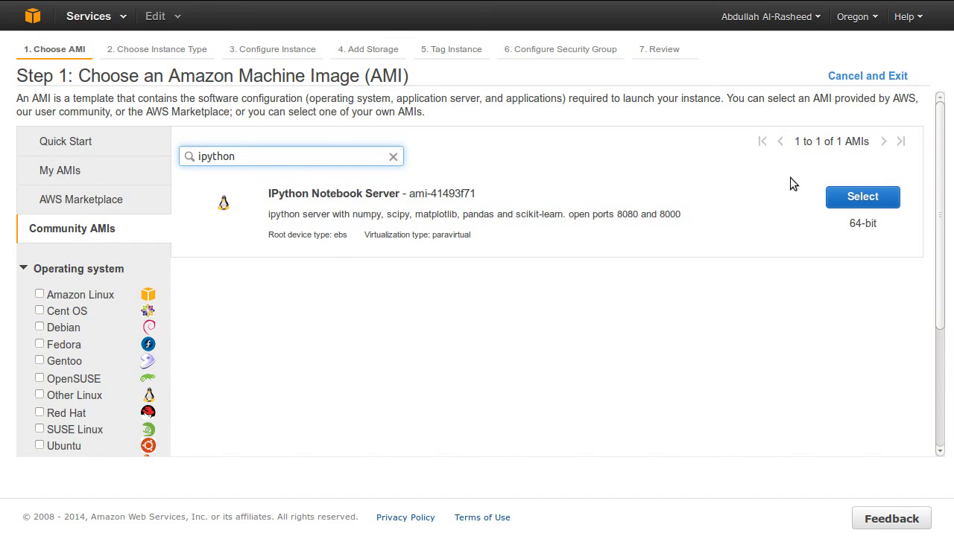
pyautogui.click(862, 196)
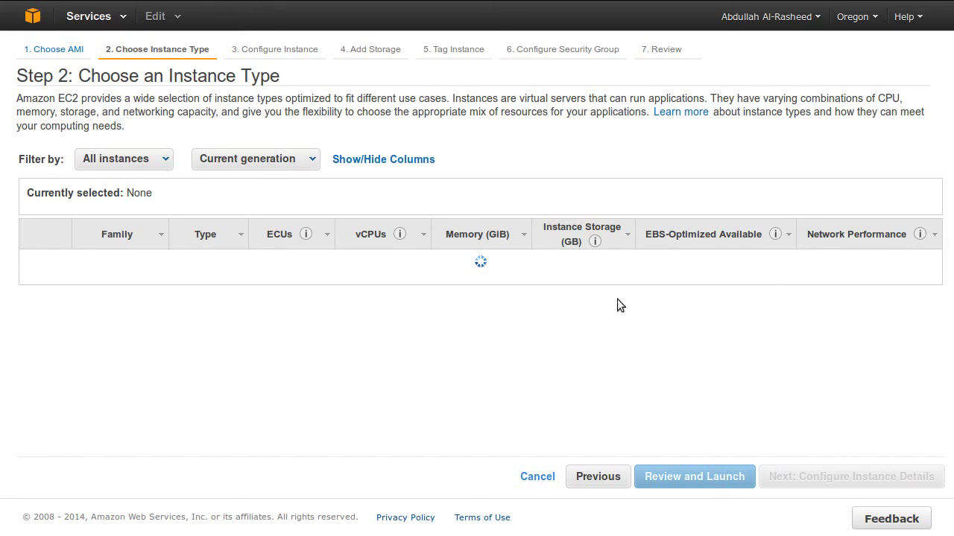
pyautogui.click(586, 479)
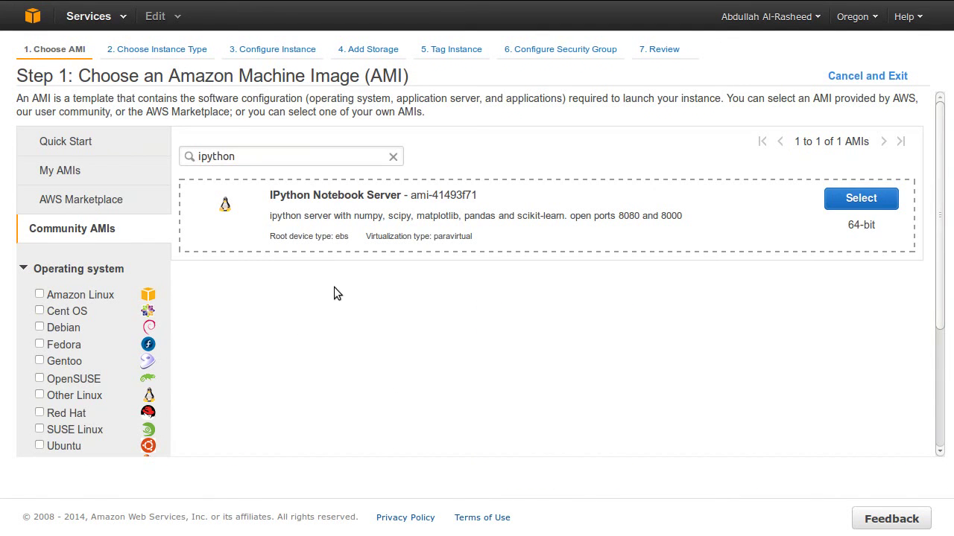
pyautogui.click(859, 198)
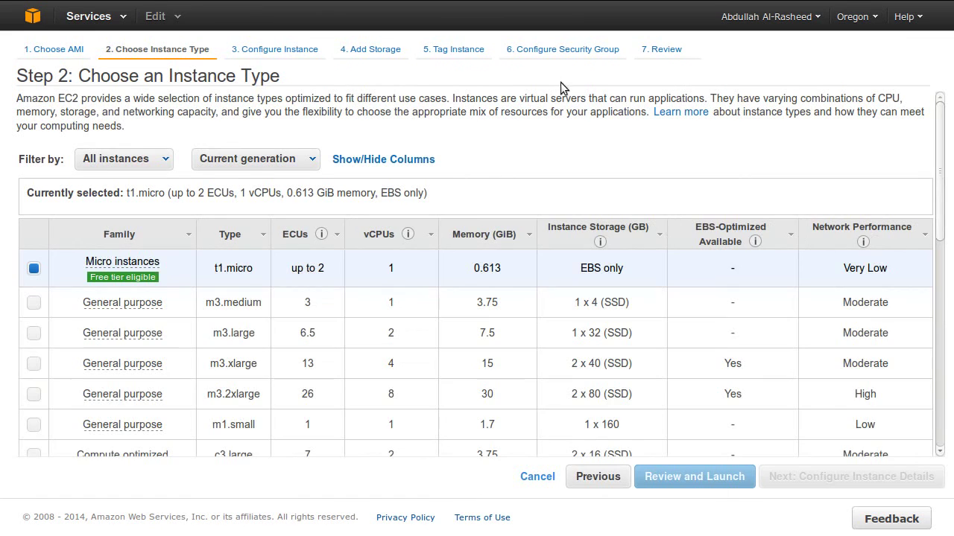
# - Keep the t1.micro instance type and the default instance details, and proceed to the launch review
pyautogui.moveTo(102, 255)
pyautogui.moveTo(124, 283)
pyautogui.moveTo(72, 247)
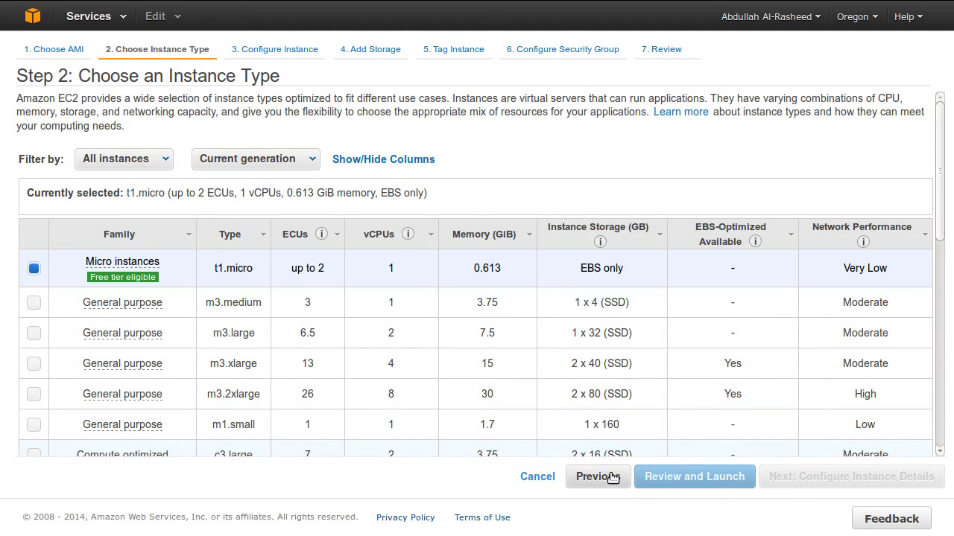
pyautogui.click(792, 480)
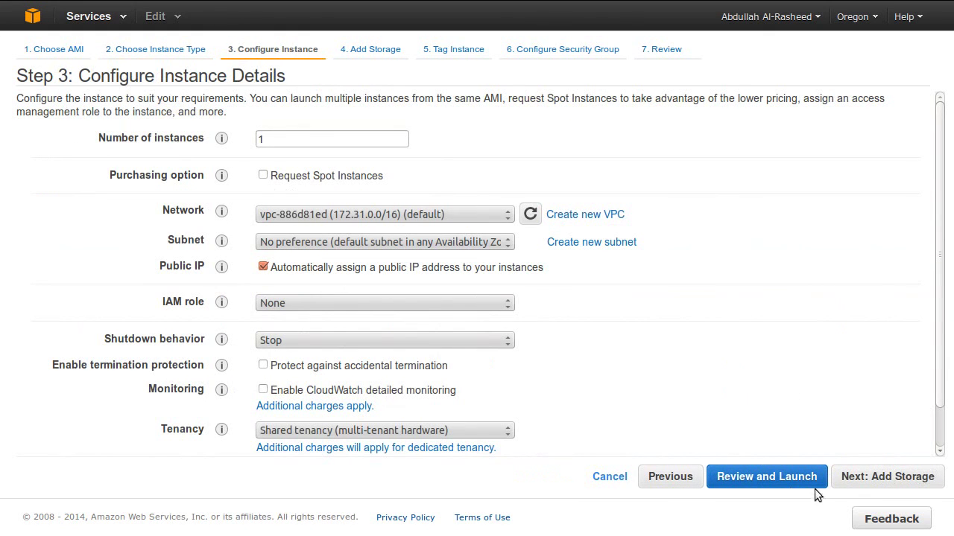
pyautogui.click(732, 481)
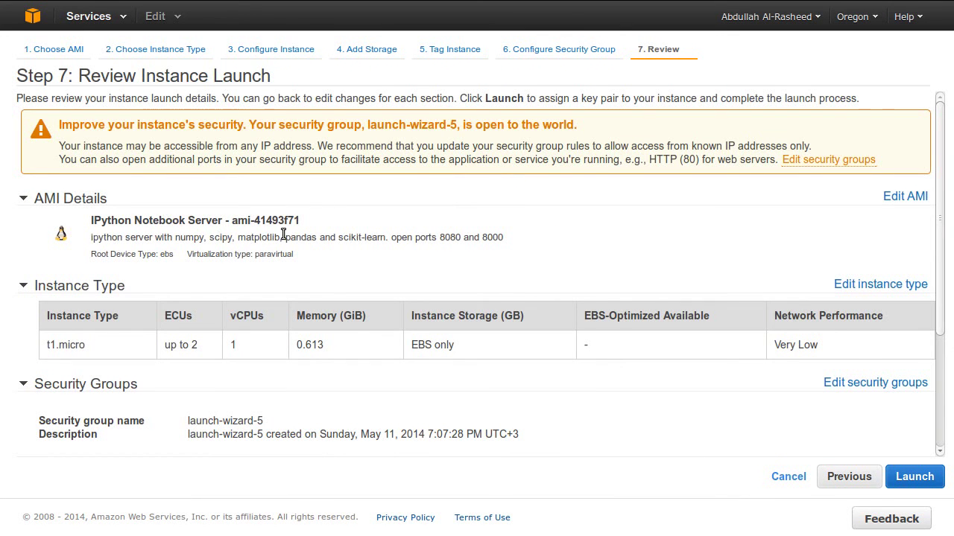
# - Edit the new instance's security group, adding two custom TCP rules for ports 8080 and 8000
pyautogui.scroll(-3, 285, 234)
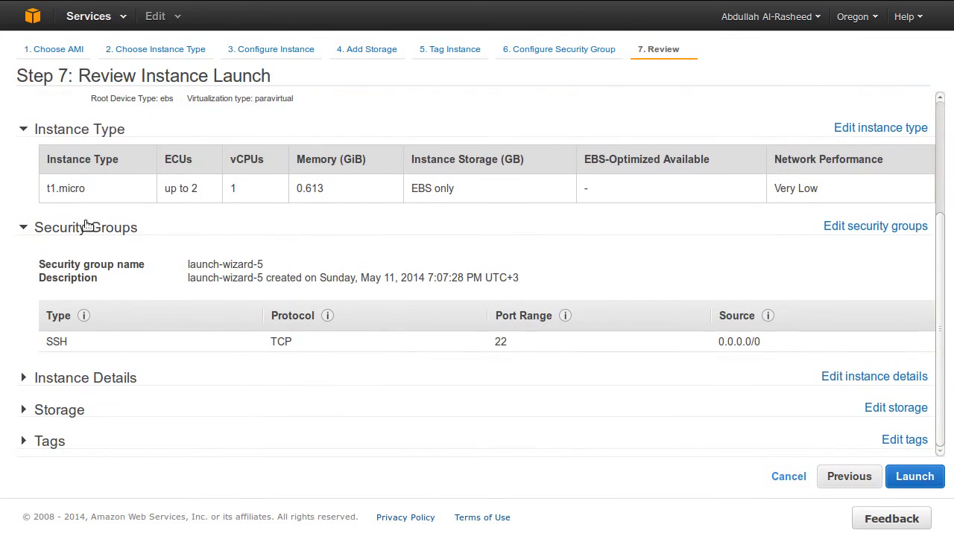
pyautogui.click(864, 227)
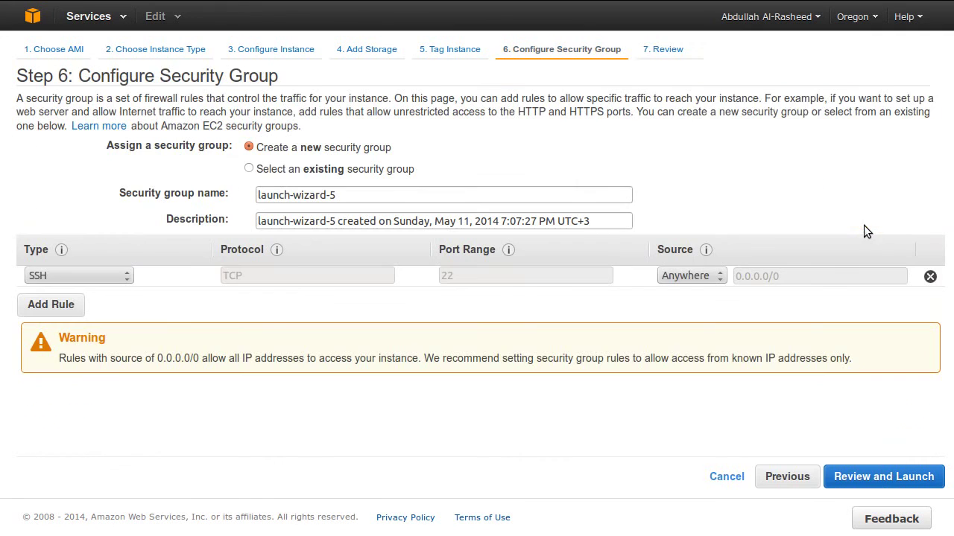
pyautogui.click(67, 305)
pyautogui.click(67, 328)
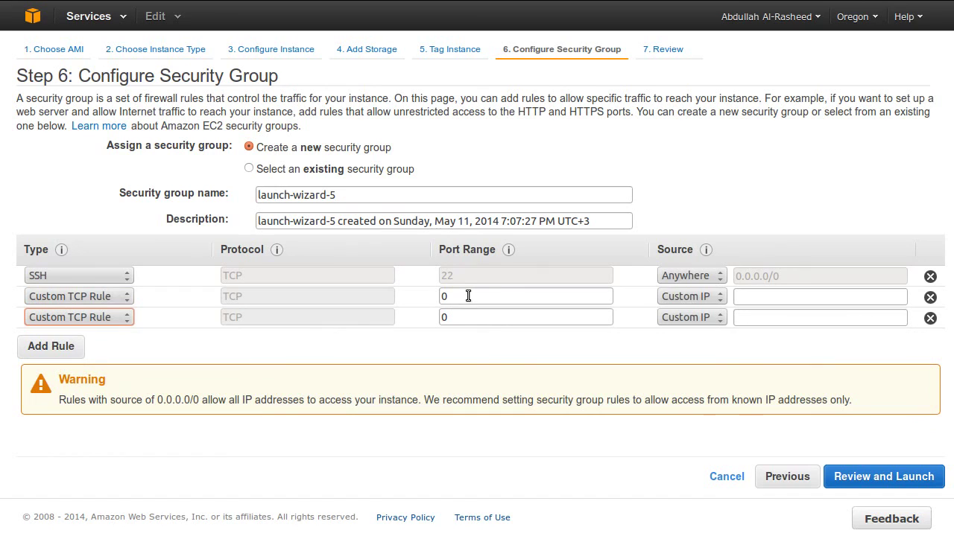
pyautogui.click(466, 296)
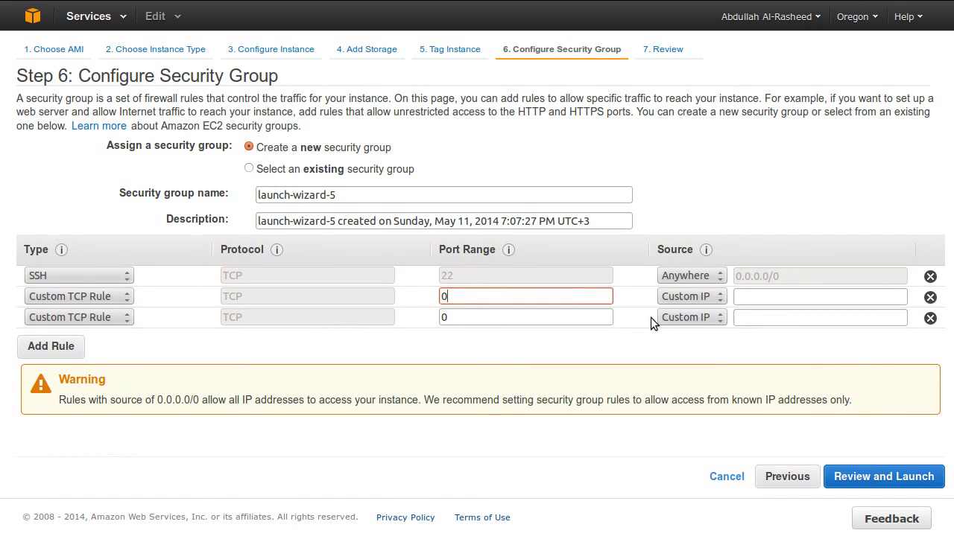
pyautogui.press('BackSpace')
pyautogui.write('8080')
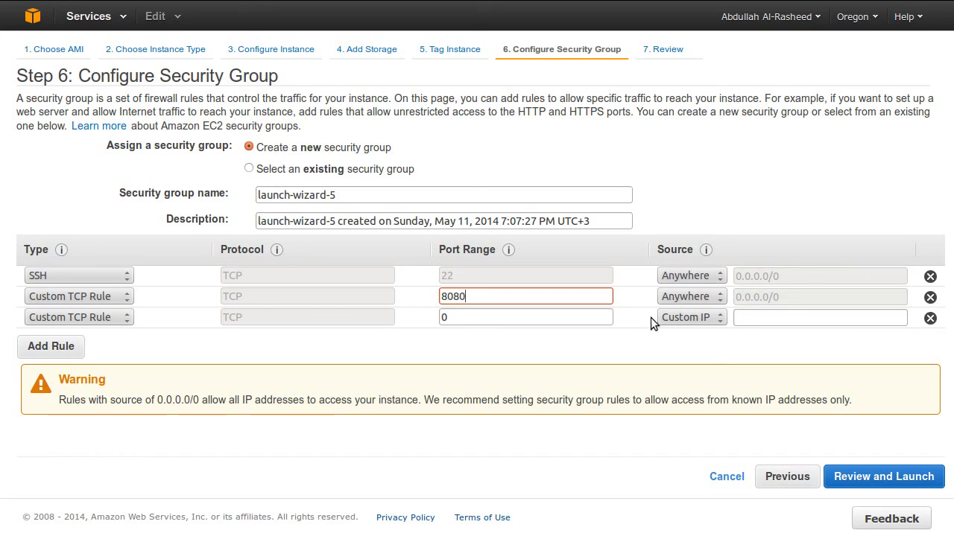
pyautogui.click(571, 318)
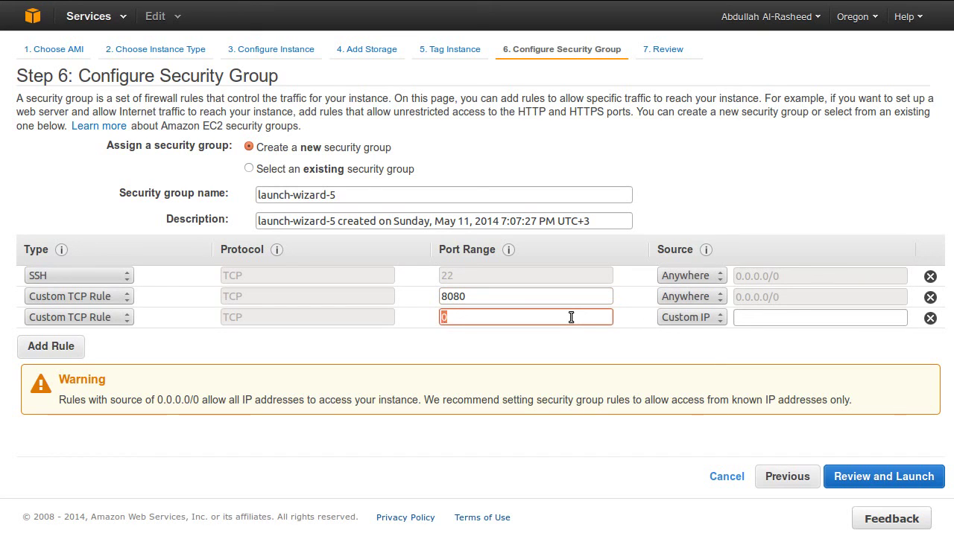
pyautogui.write('8000')
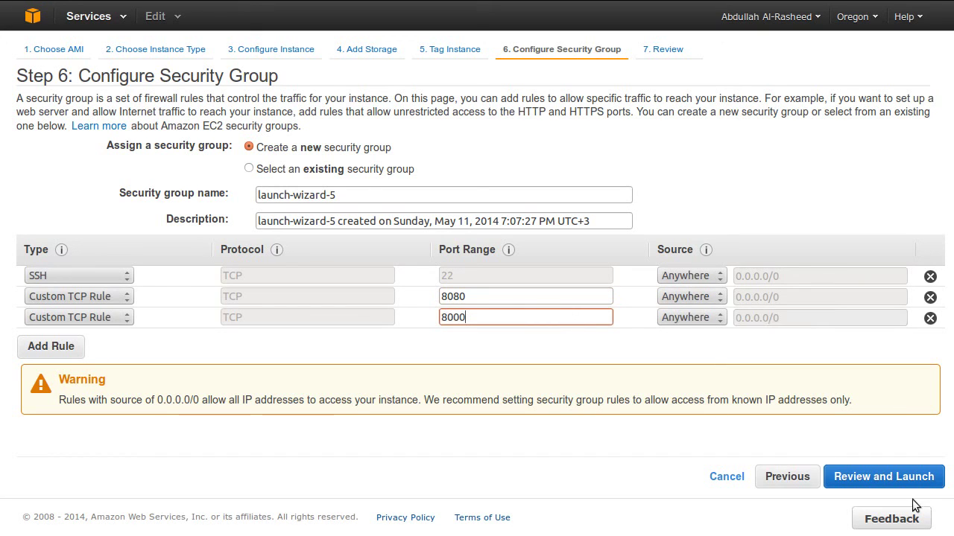
# - Launch the instance with the existing key pair, acknowledging access to its private key file, and open the list of instances
pyautogui.click(891, 484)
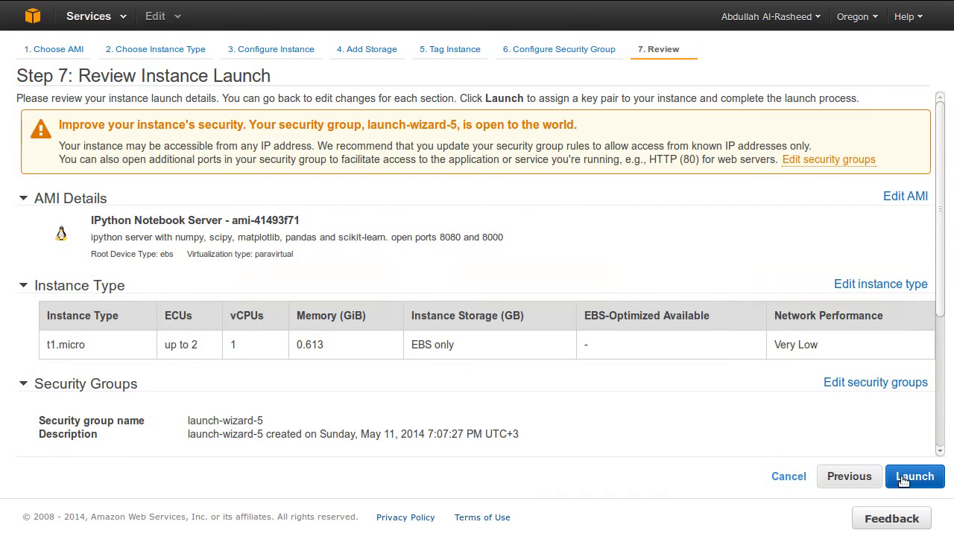
pyautogui.click(903, 482)
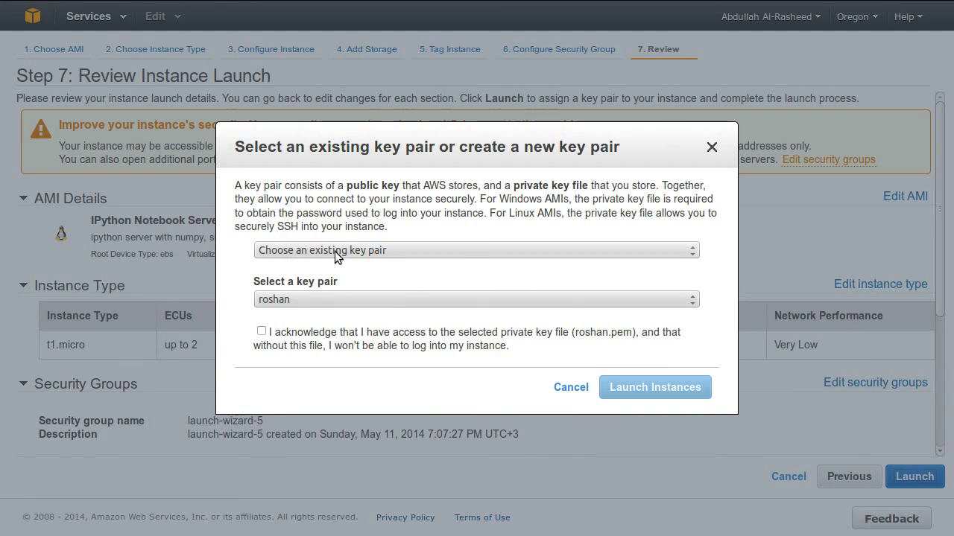
pyautogui.click(261, 332)
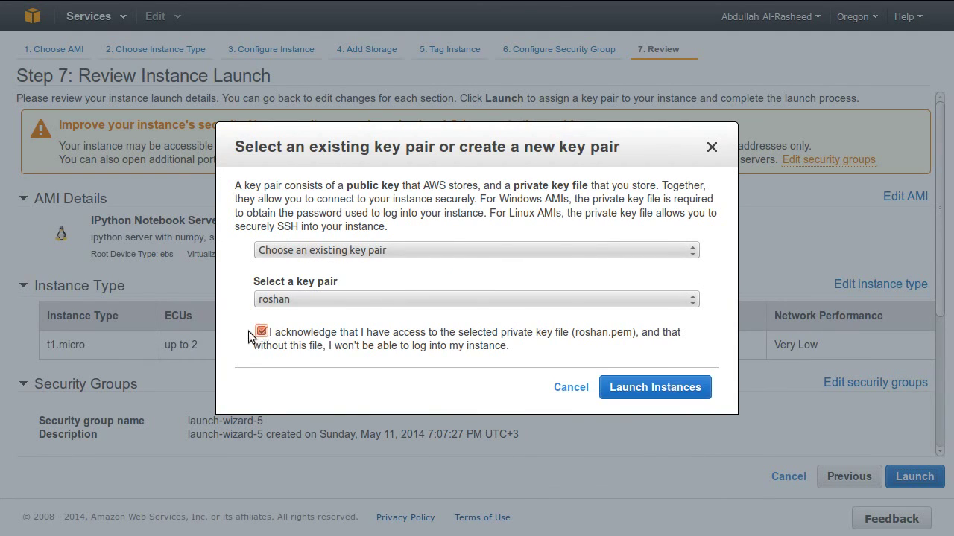
pyautogui.click(622, 392)
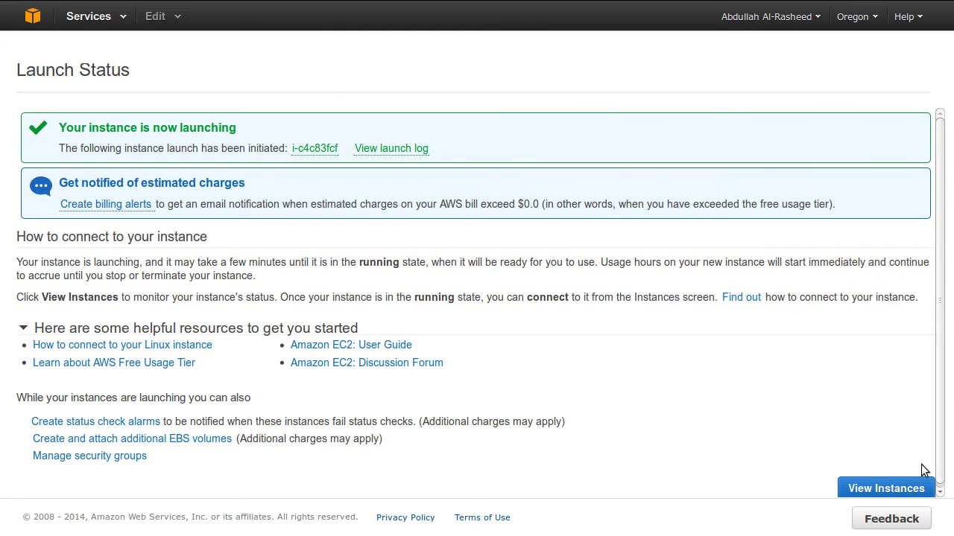
pyautogui.click(850, 486)
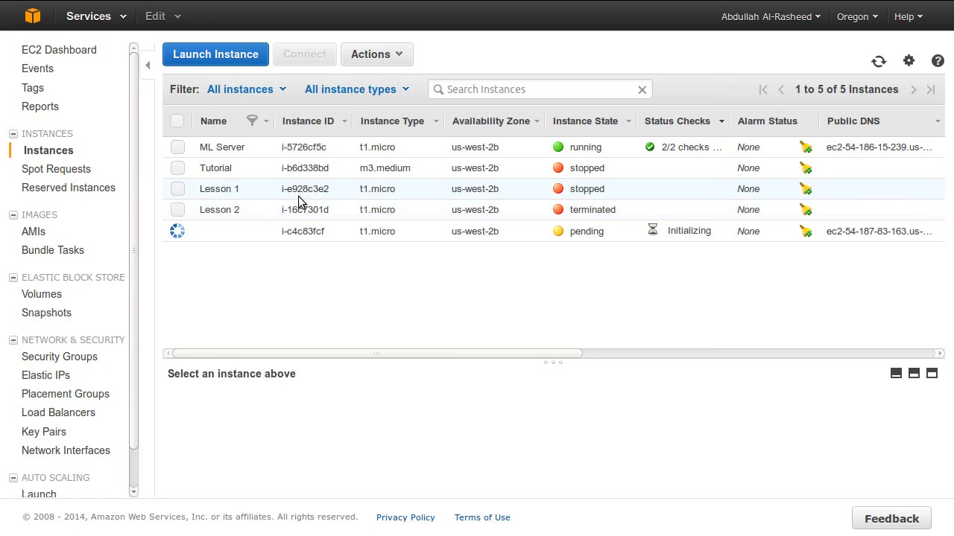
# - Name the newly launched, unnamed instance "Lesson 2"
pyautogui.click(260, 232)
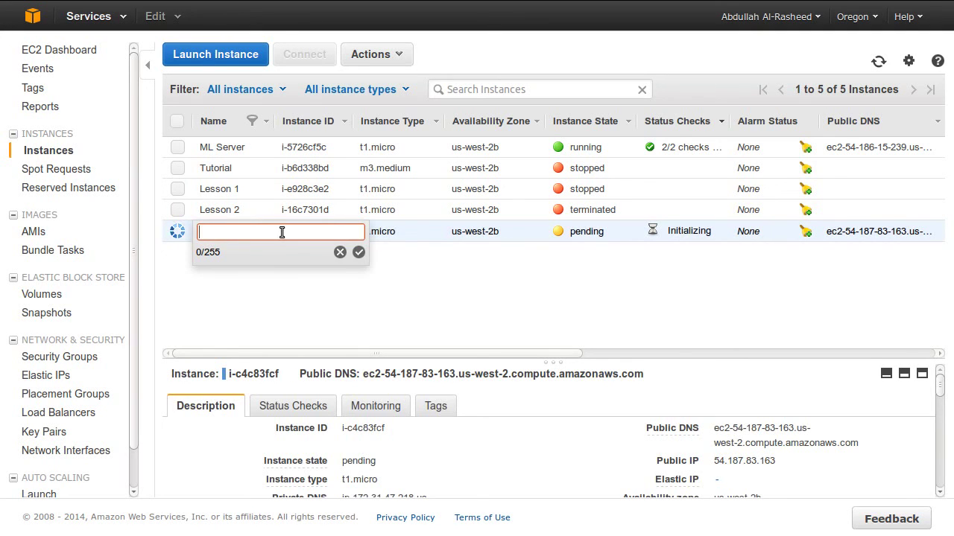
pyautogui.write('Lesson 2')
pyautogui.press('Return')
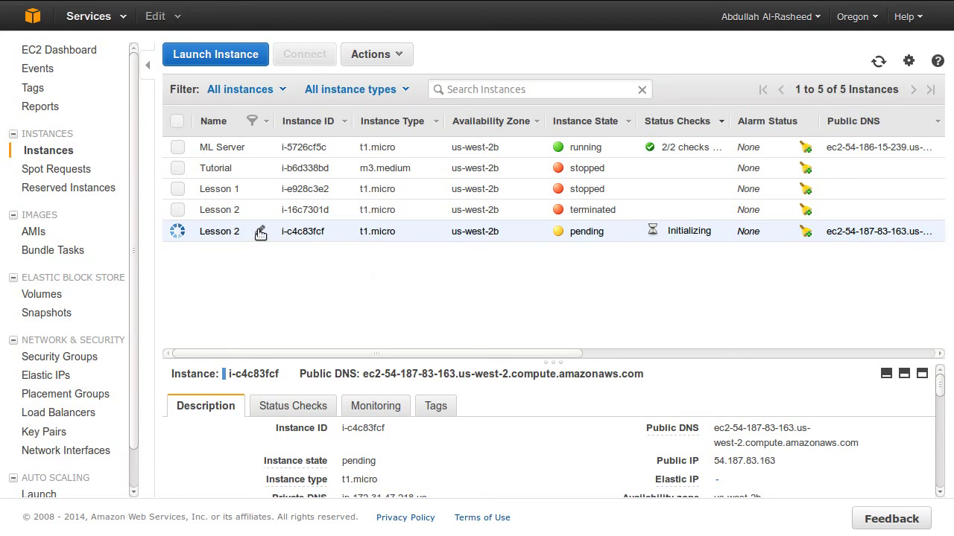
# - Rename the newly launched instance to "Lesson 02"
pyautogui.click(253, 232)
pyautogui.write('L')
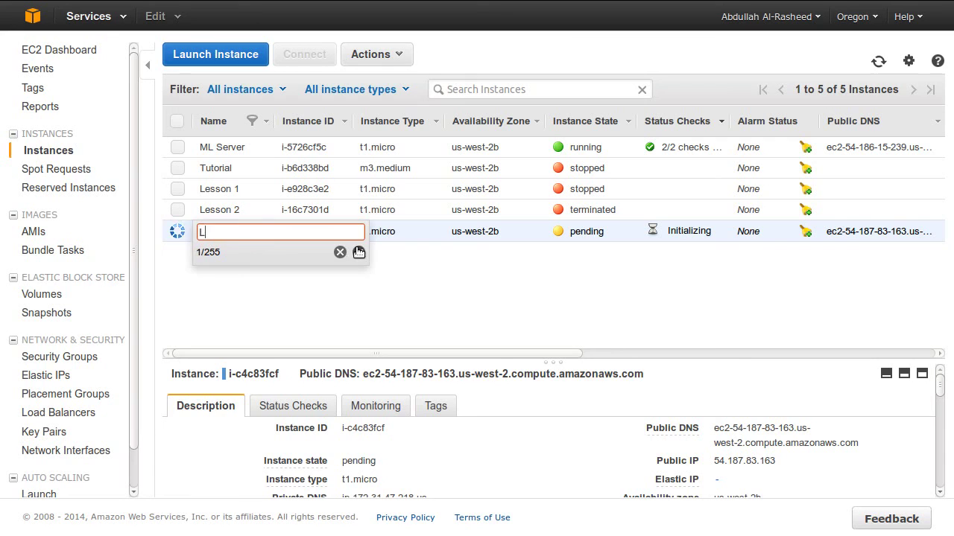
pyautogui.write('esson 02')
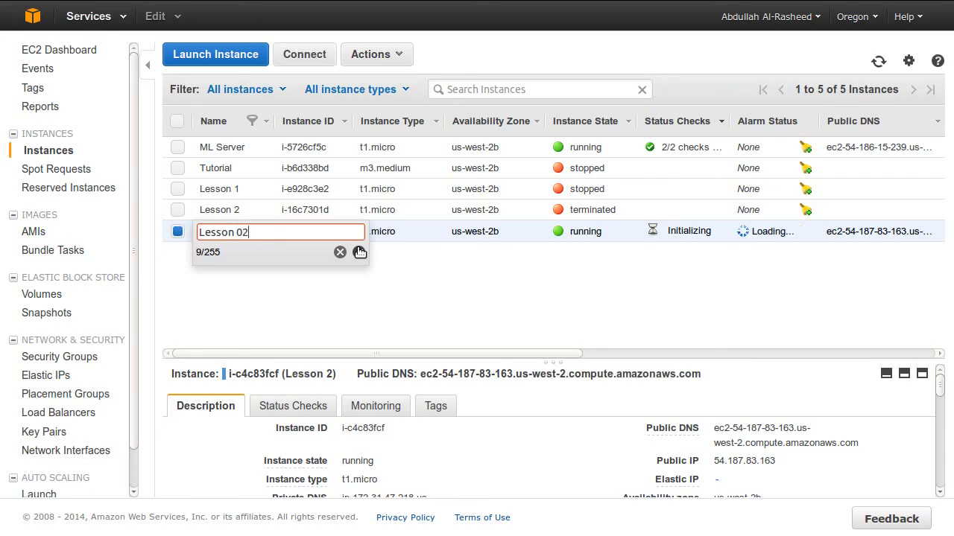
pyautogui.click(358, 254)
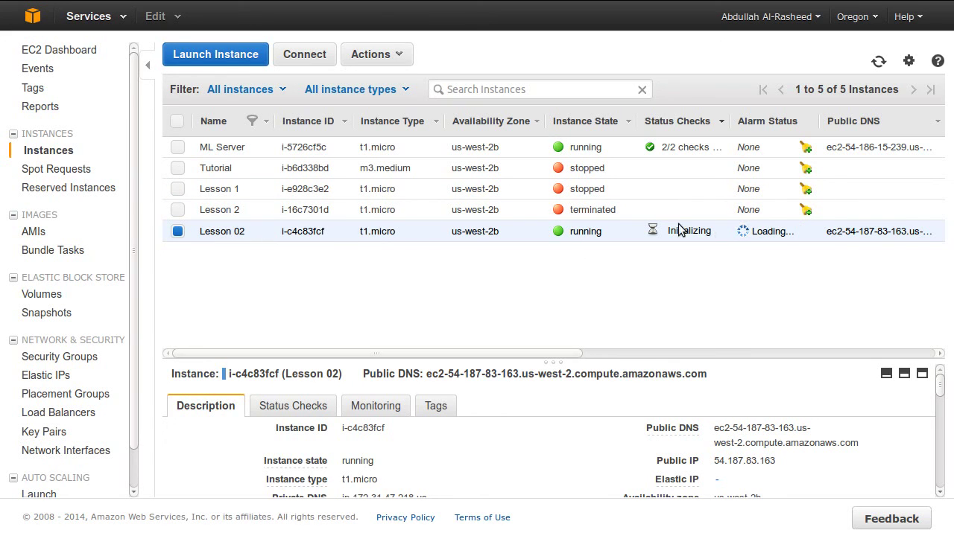
# - Copy the public IP address of the Lesson 02 instance from the instance list
pyautogui.moveTo(563, 353); pyautogui.dragTo(730, 353)
pyautogui.doubleClick(720, 233)
pyautogui.hotkey('ctrl', 'c')
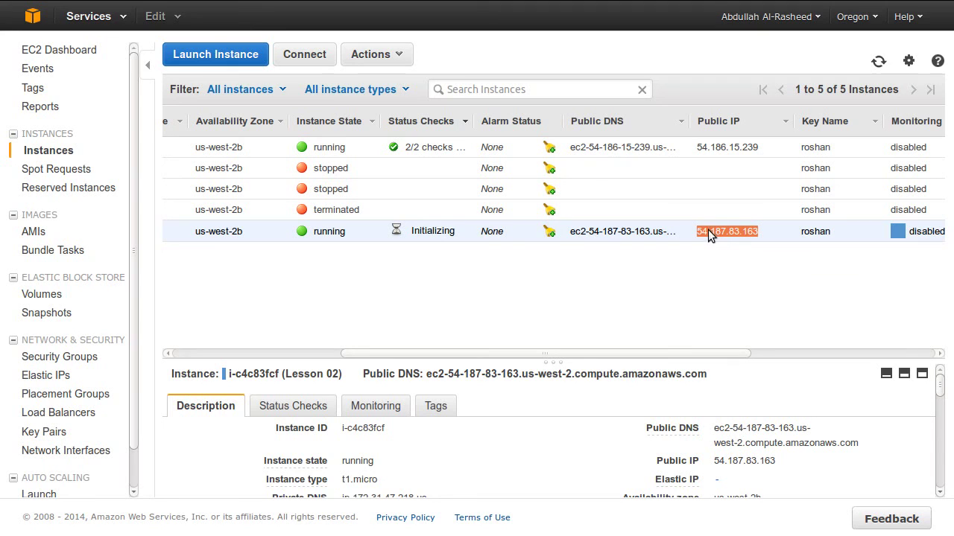
# - Open the instance's address 54.187.83.163 on port 8080 in a new browser tab and show the page full screen
pyautogui.moveTo(566, 2)
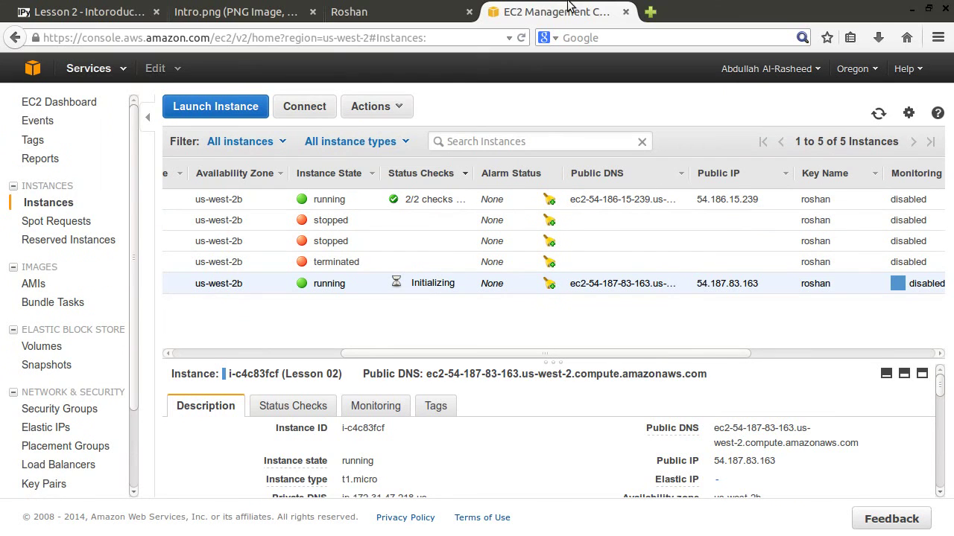
pyautogui.click(649, 9)
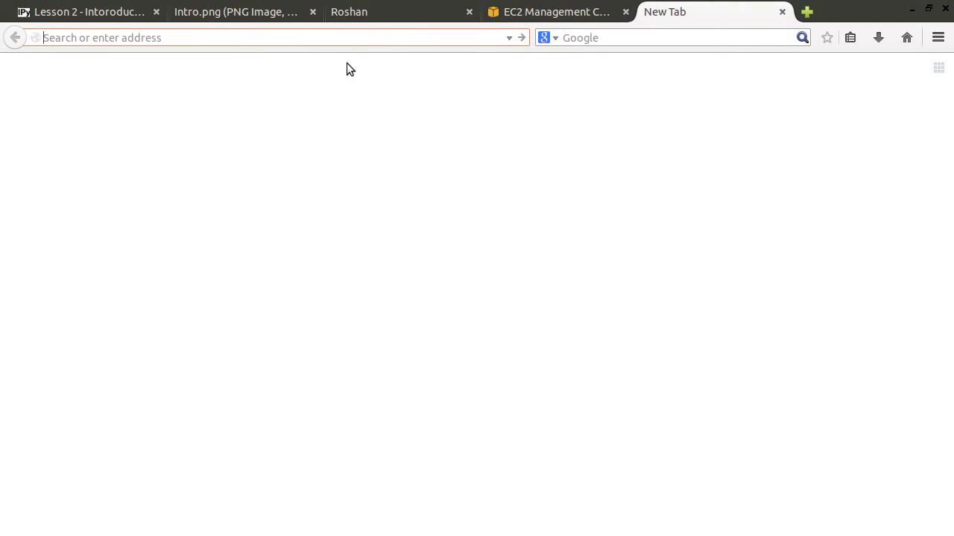
pyautogui.hotkey('ctrl', 'v')
pyautogui.write(':')
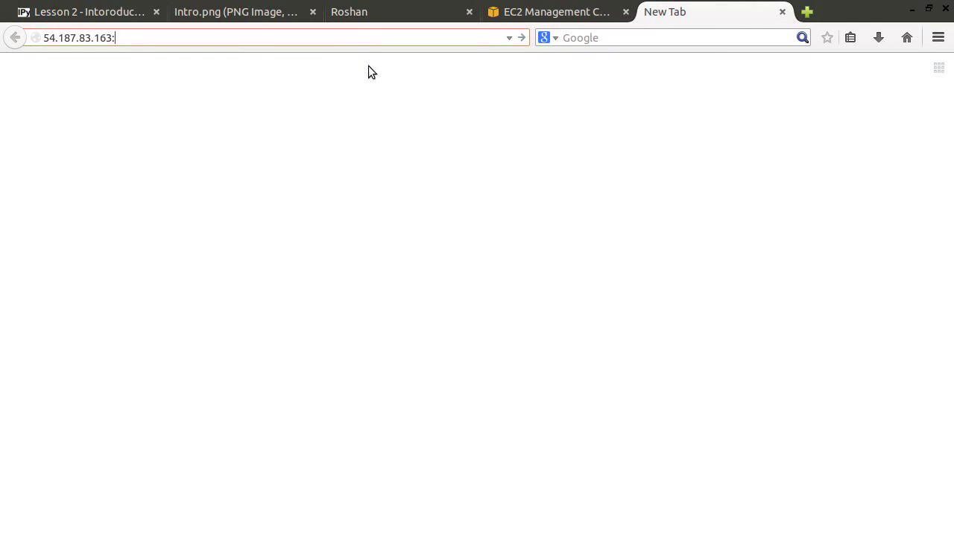
pyautogui.write('8080')
pyautogui.press('Return')
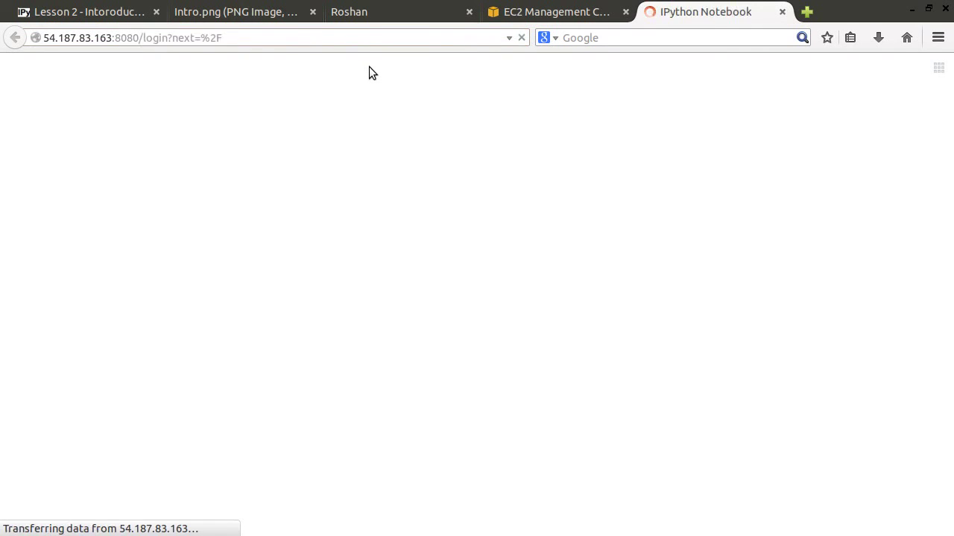
pyautogui.press('F11')
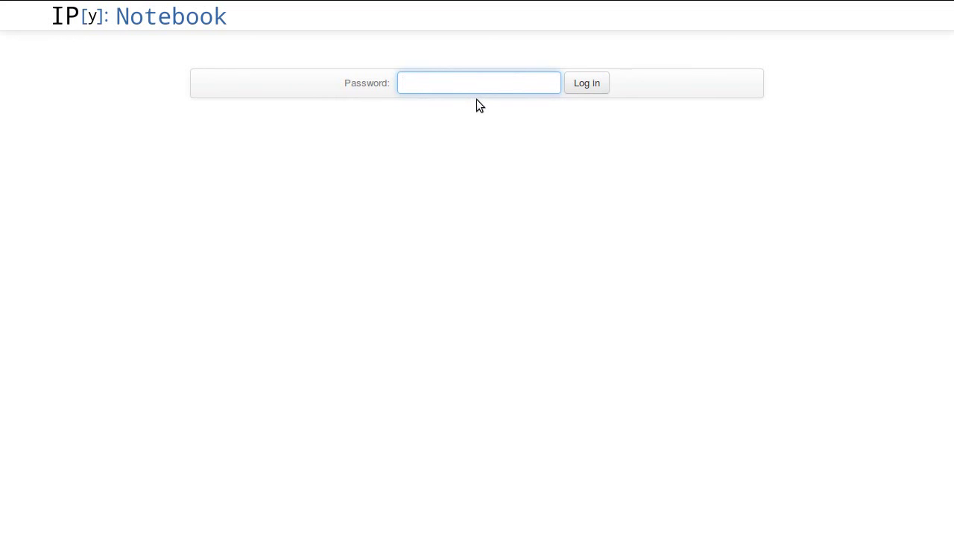
# - Log in to the notebook server with its password and dismiss the offer to remember it
pyautogui.write('******')
pyautogui.press('Return')
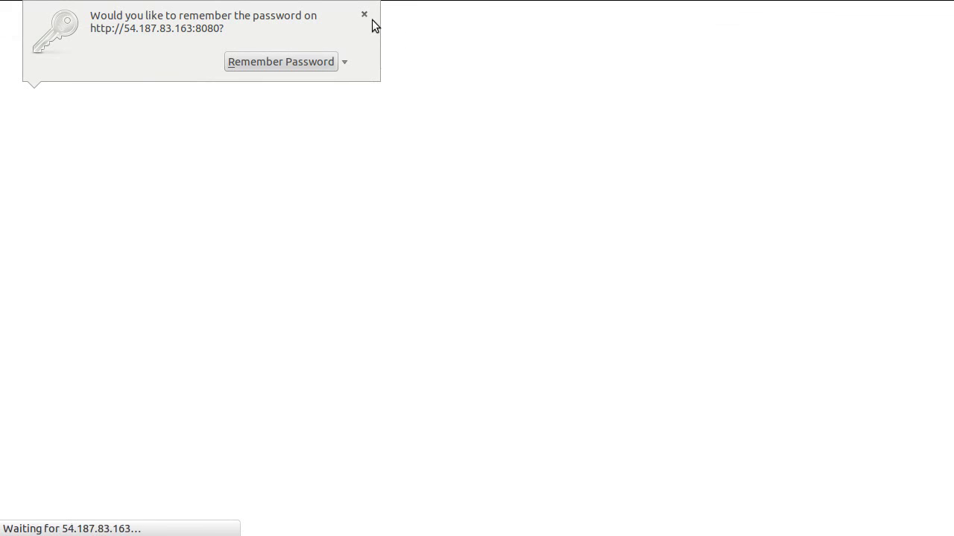
pyautogui.click(366, 16)
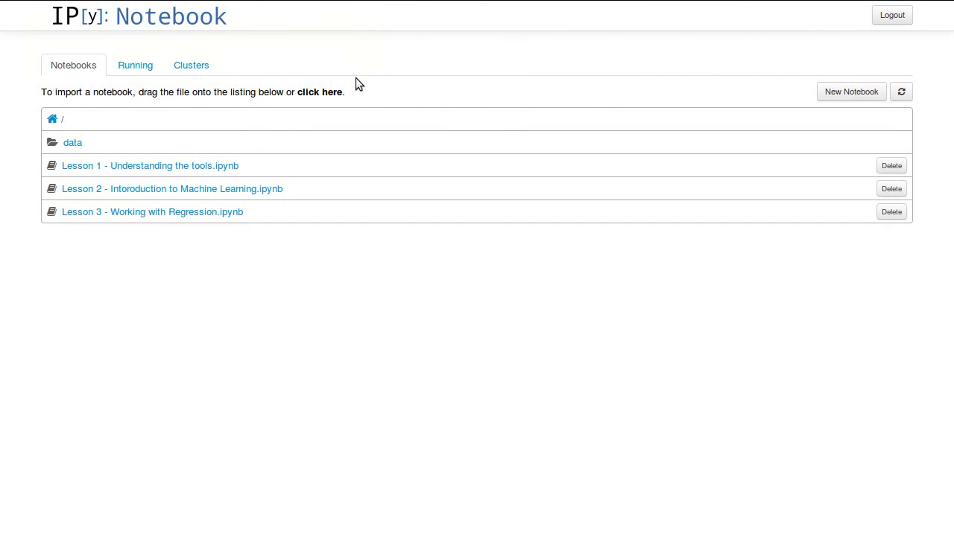
# - Open the notebook "Lesson 2 - Intoroduction to Machine Learning" and select the cell listing the lesson's topics
pyautogui.click(230, 189)
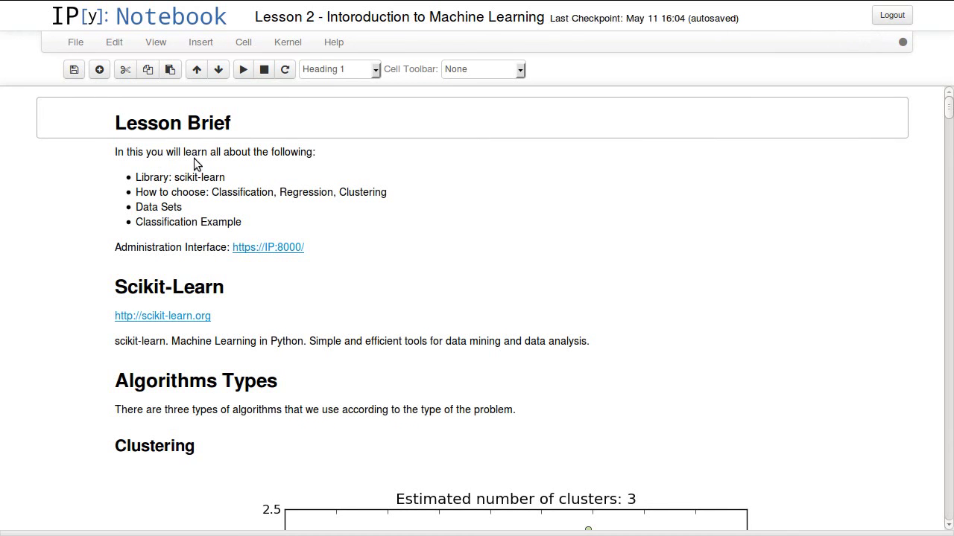
pyautogui.click(233, 199)
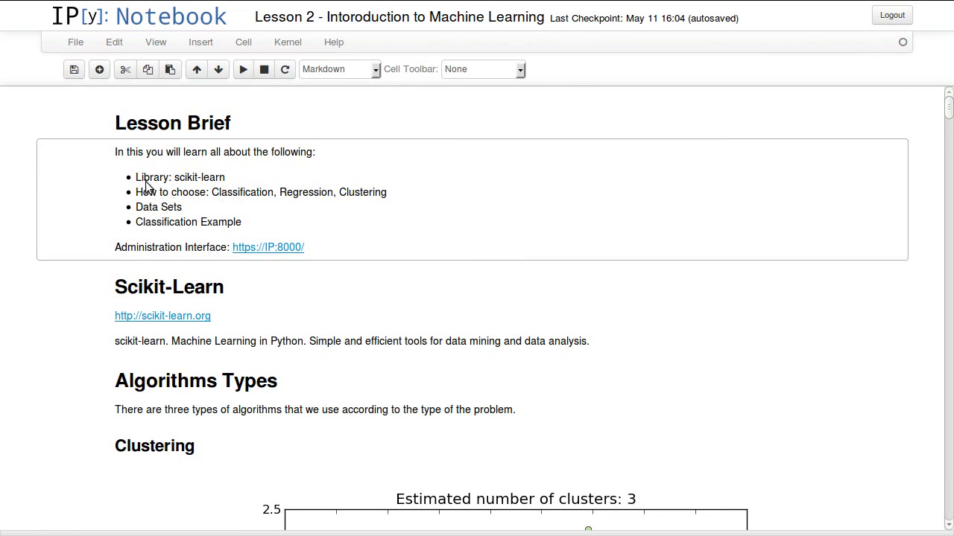